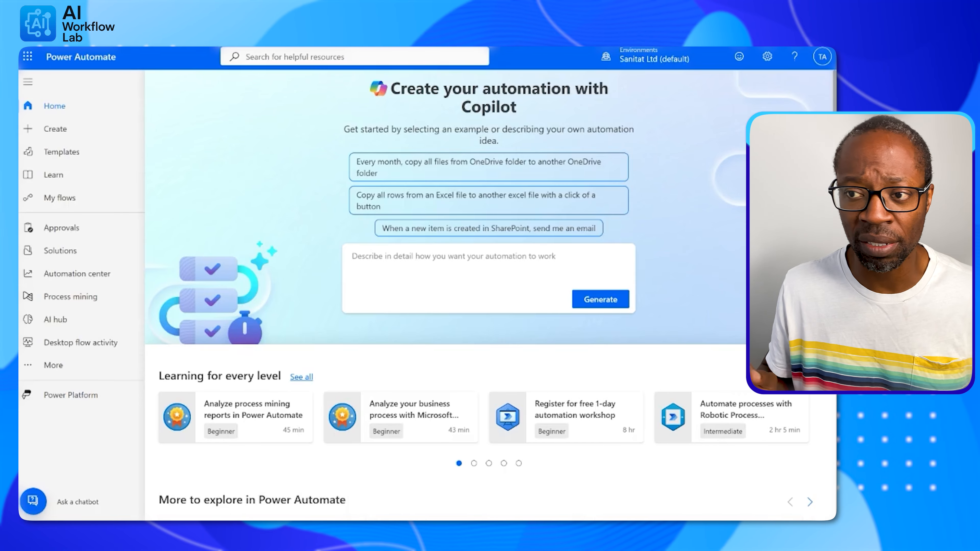
Have Copilot generate and create a flow that emails me about new SharePoint document library items, then creates a Planner task assigned to the file owner.
{"action": "left_click", "coordinate": [352, 256]}
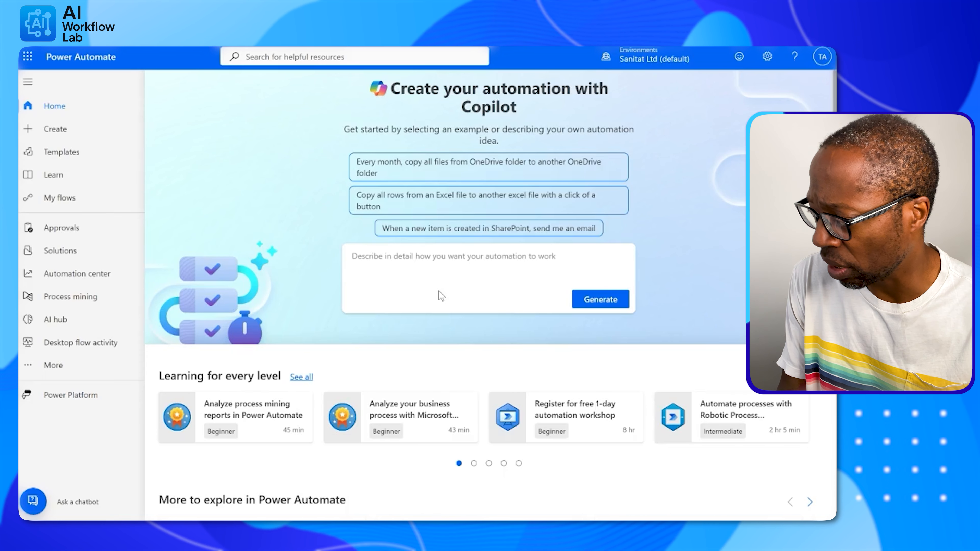
{"action": "type", "text": "when a new item is added to a document library in SharePoint send me an email ,  then create a Planner task assigned to the file owner"}
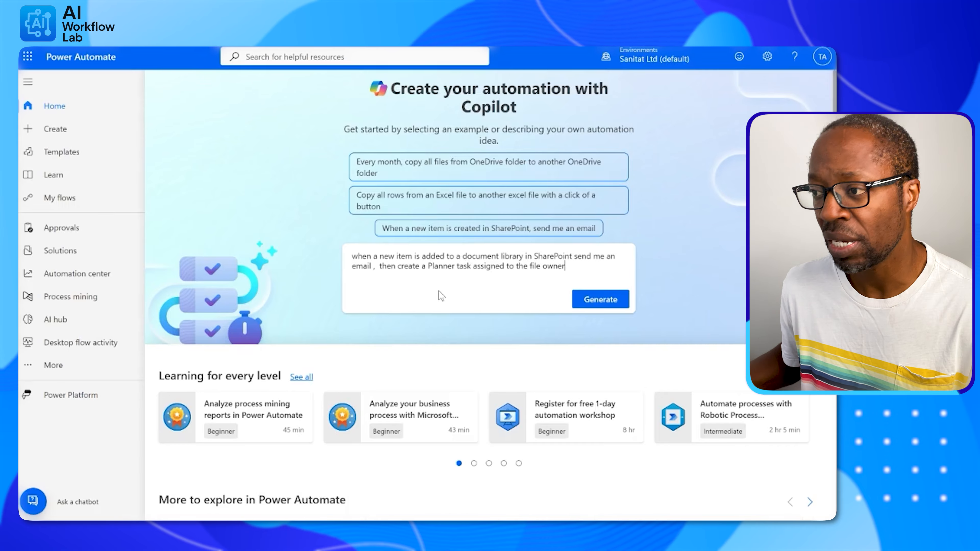
{"action": "left_click", "coordinate": [591, 305]}
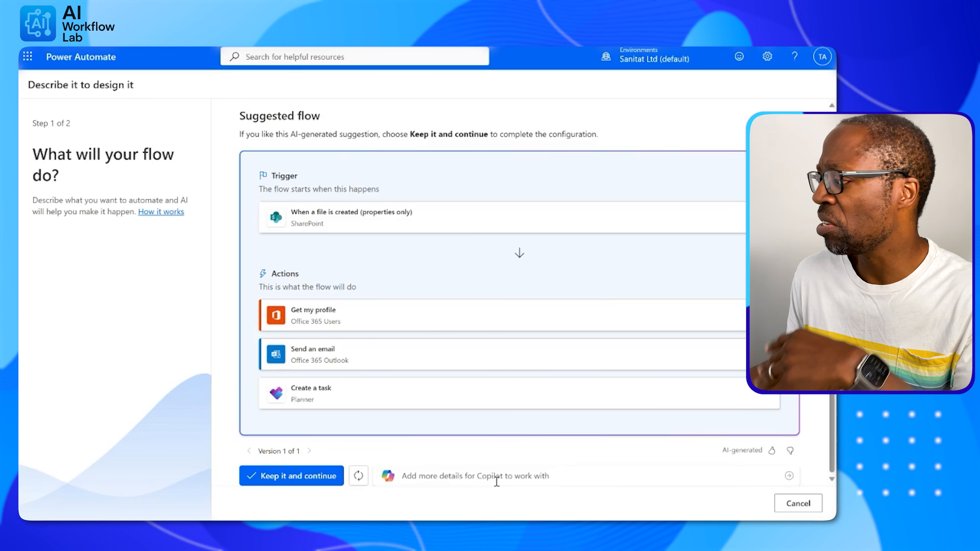
{"action": "left_click", "coordinate": [341, 484]}
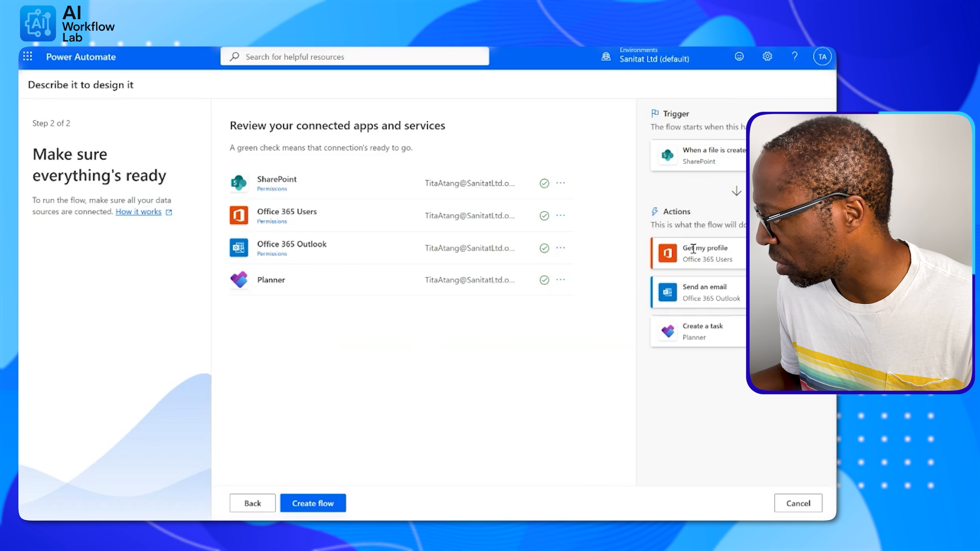
{"action": "left_click", "coordinate": [323, 504]}
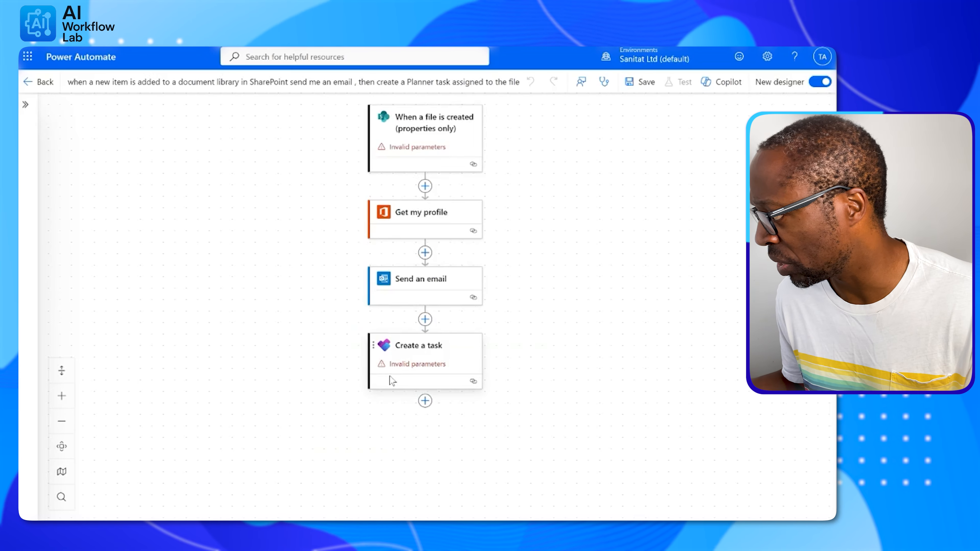
Configure the file-created trigger to watch the Documents library on the Operations SharePoint site.
{"action": "left_click", "coordinate": [423, 153]}
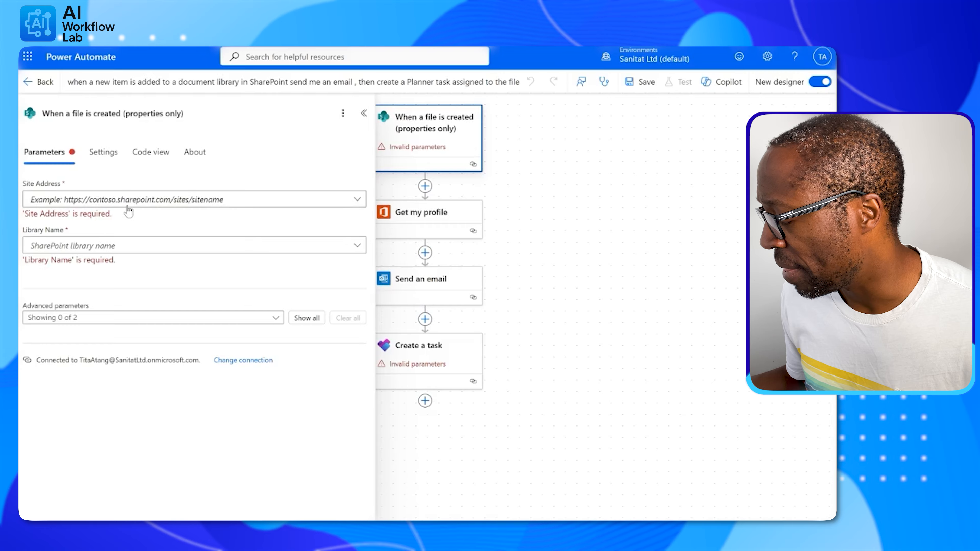
{"action": "left_click", "coordinate": [357, 201]}
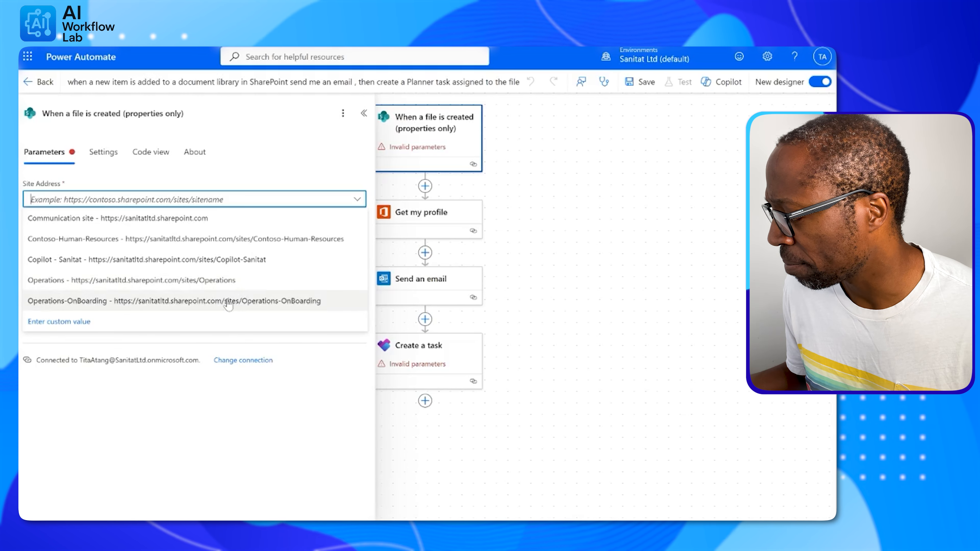
{"action": "left_click", "coordinate": [228, 280]}
{"action": "left_click", "coordinate": [358, 237]}
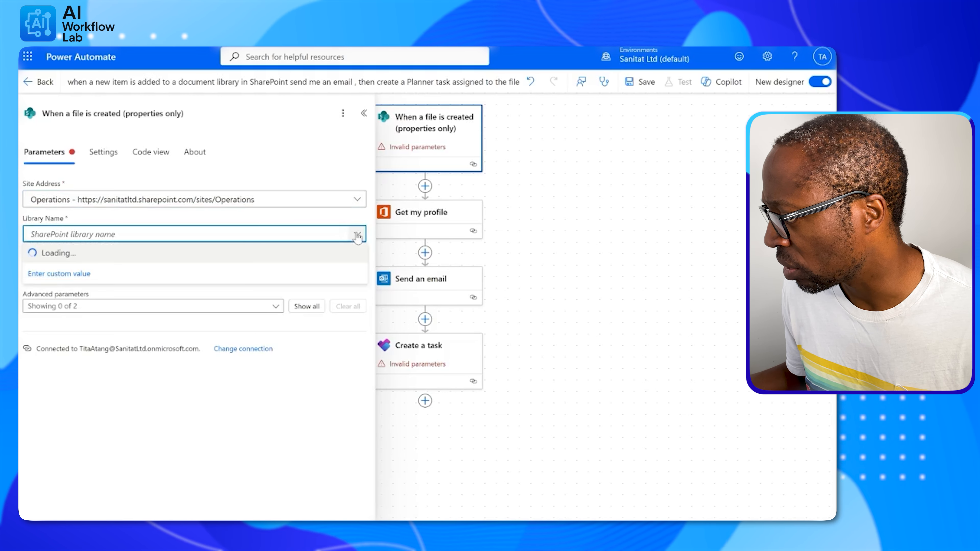
{"action": "left_click", "coordinate": [224, 254]}
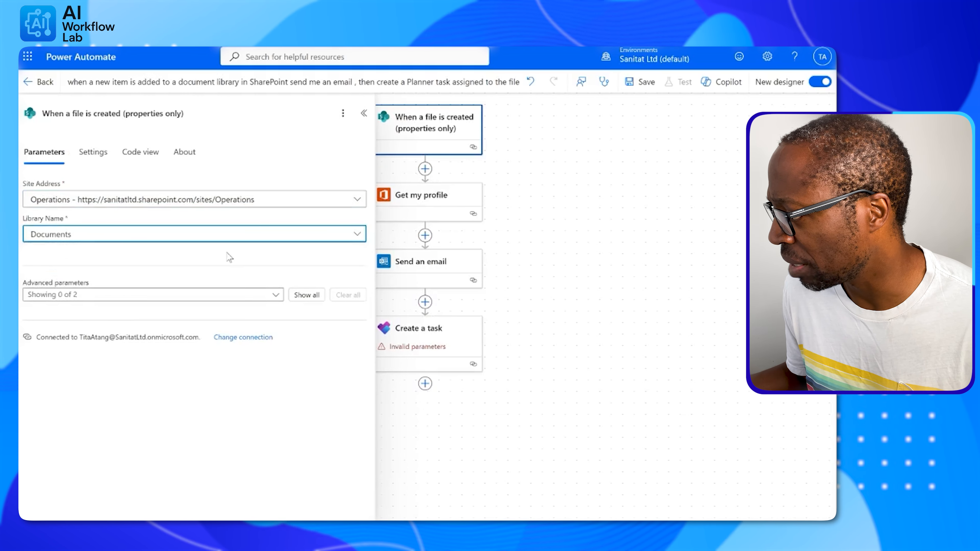
{"action": "left_click", "coordinate": [521, 213]}
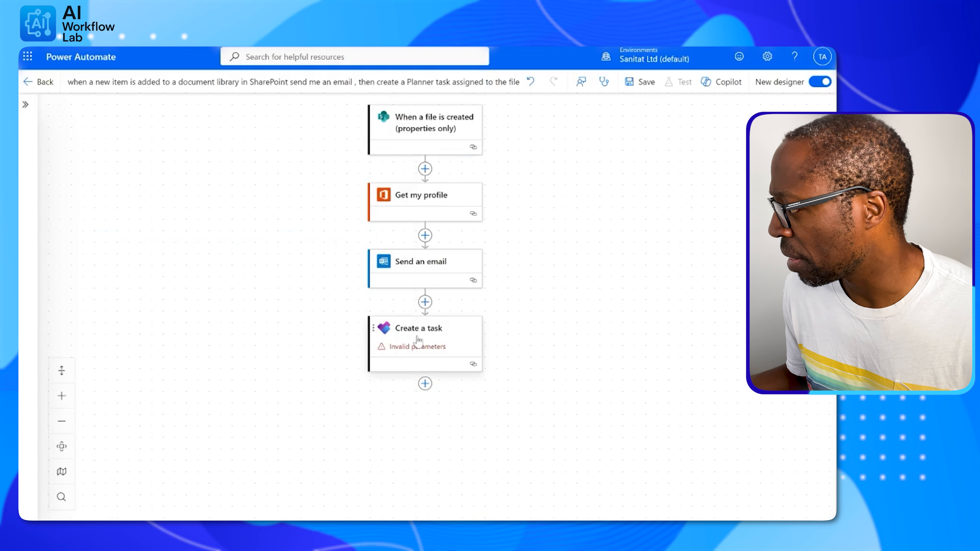
Set the Create a task action to group Operations-OnBoarding and plan Operations-Onboarding-Planner, and save the flow.
{"action": "left_click", "coordinate": [415, 351]}
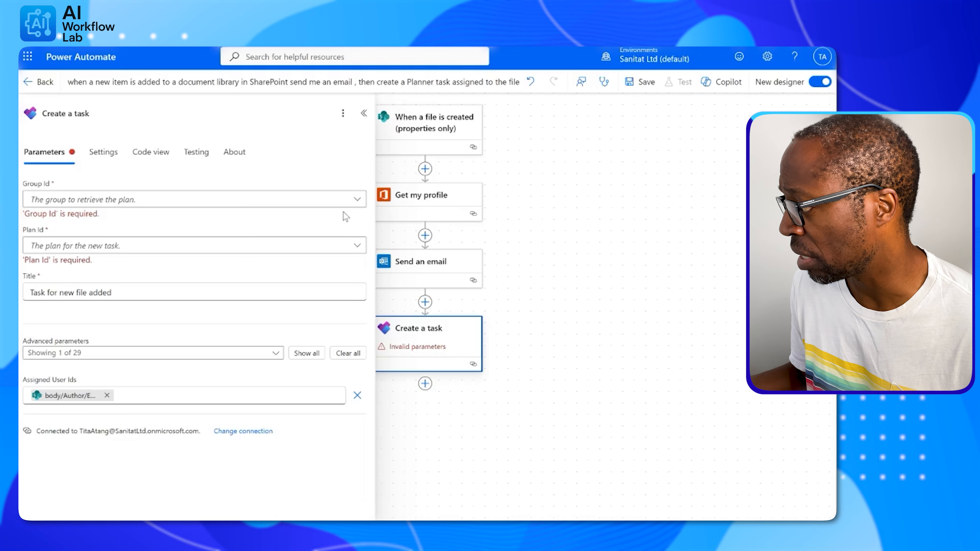
{"action": "left_click", "coordinate": [357, 200]}
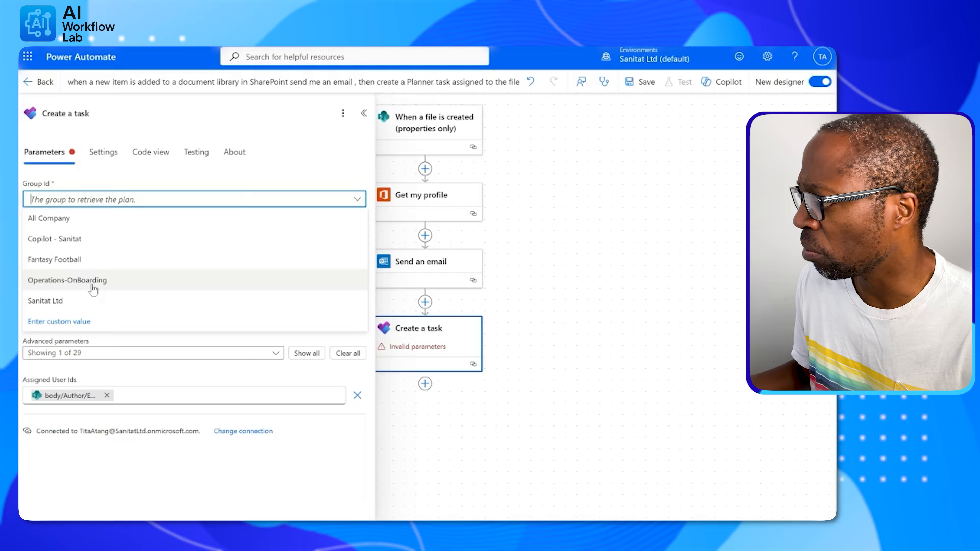
{"action": "left_click", "coordinate": [92, 287]}
{"action": "left_click", "coordinate": [357, 235]}
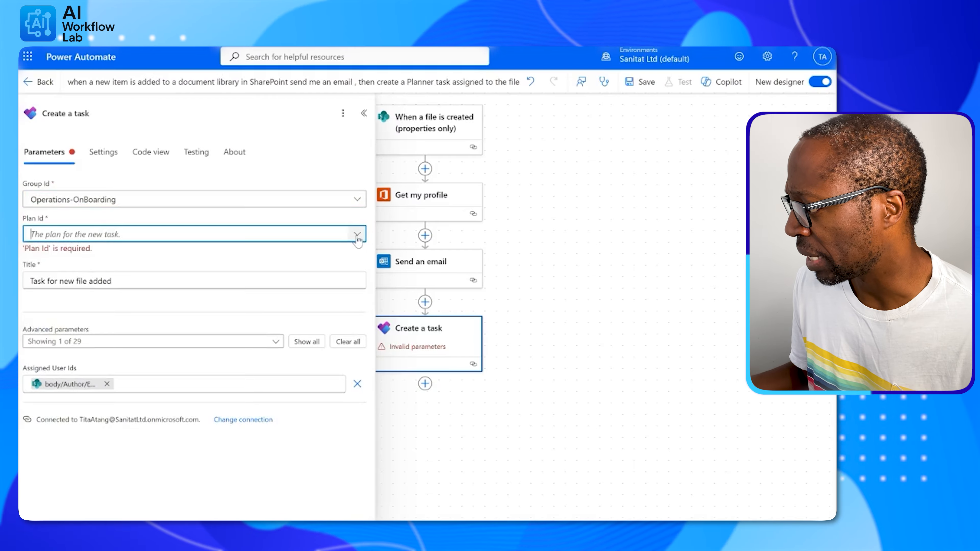
{"action": "left_click", "coordinate": [357, 235]}
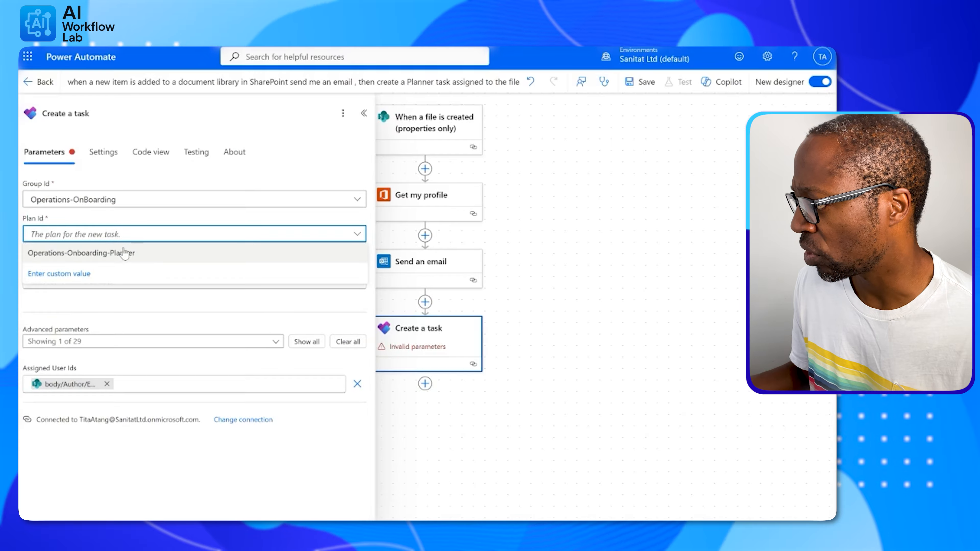
{"action": "left_click", "coordinate": [123, 261]}
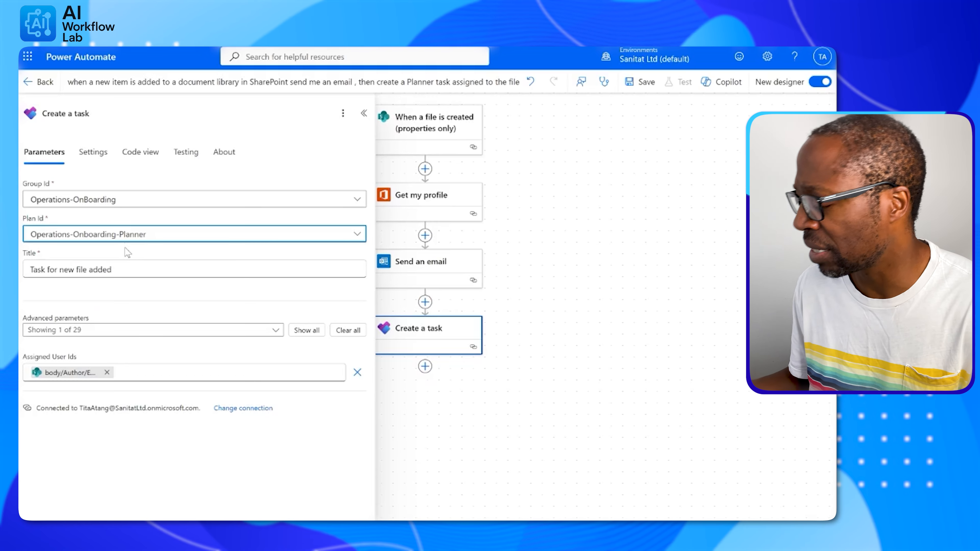
{"action": "left_click", "coordinate": [508, 240]}
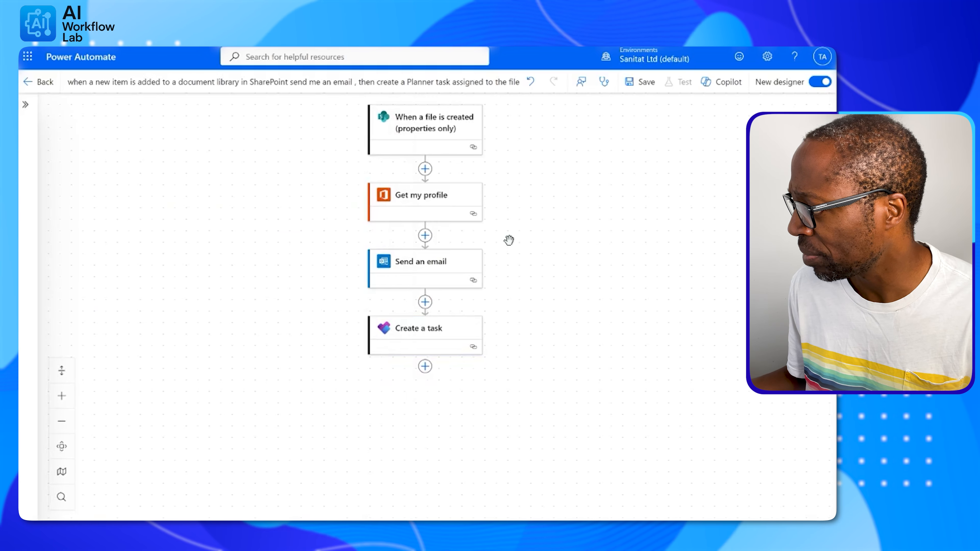
{"action": "left_click", "coordinate": [641, 82]}
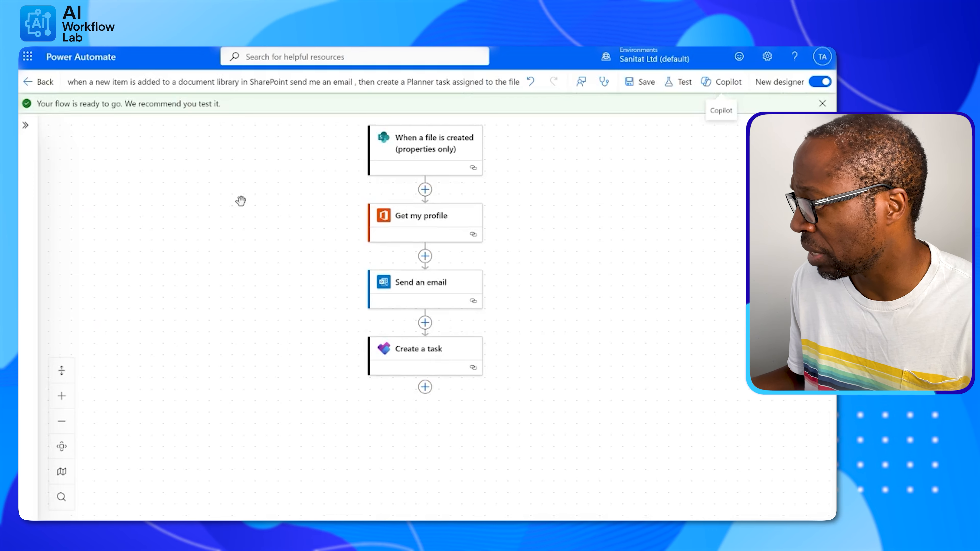
Switch to the Downloads folder in File Explorer and position its window over the flow designer.
{"action": "mouse_move", "coordinate": [426, 530]}
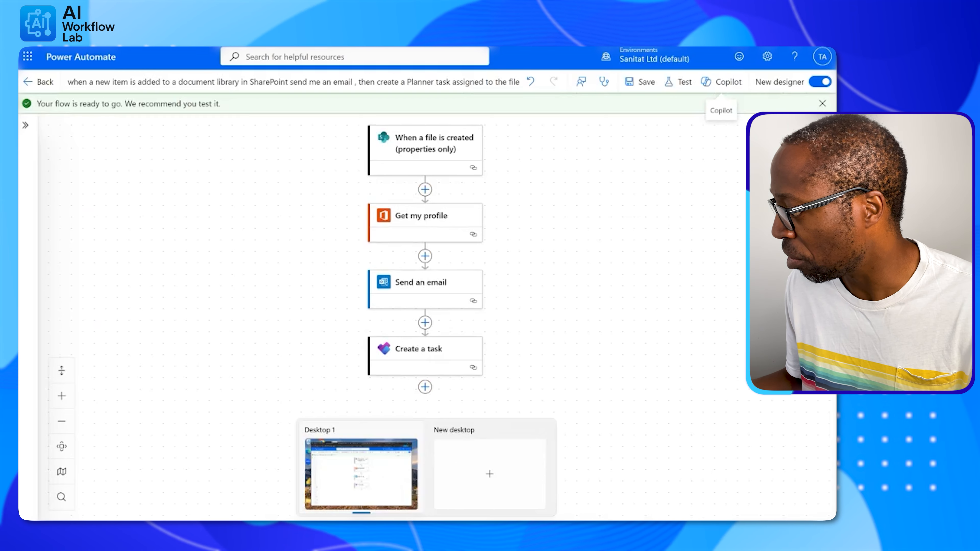
{"action": "mouse_move", "coordinate": [444, 498]}
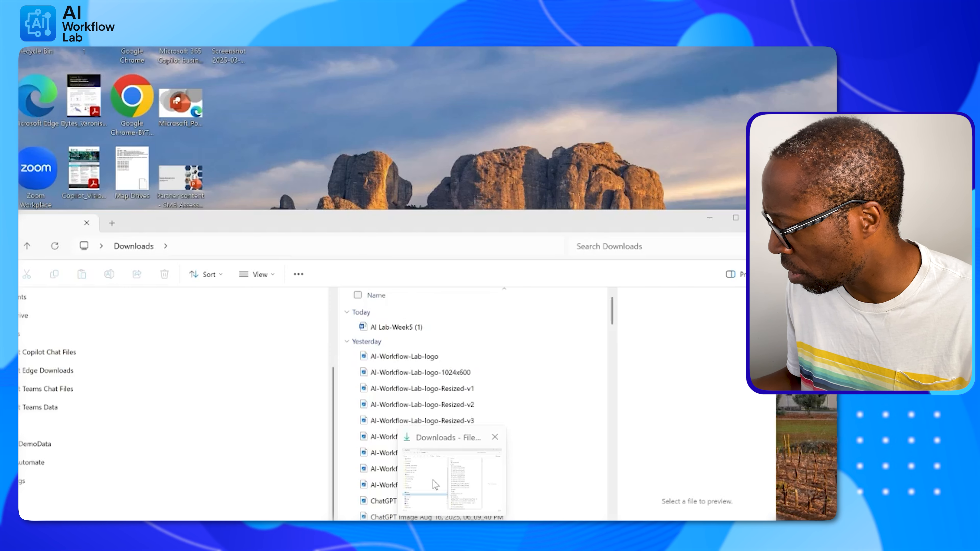
{"action": "left_click", "coordinate": [436, 485]}
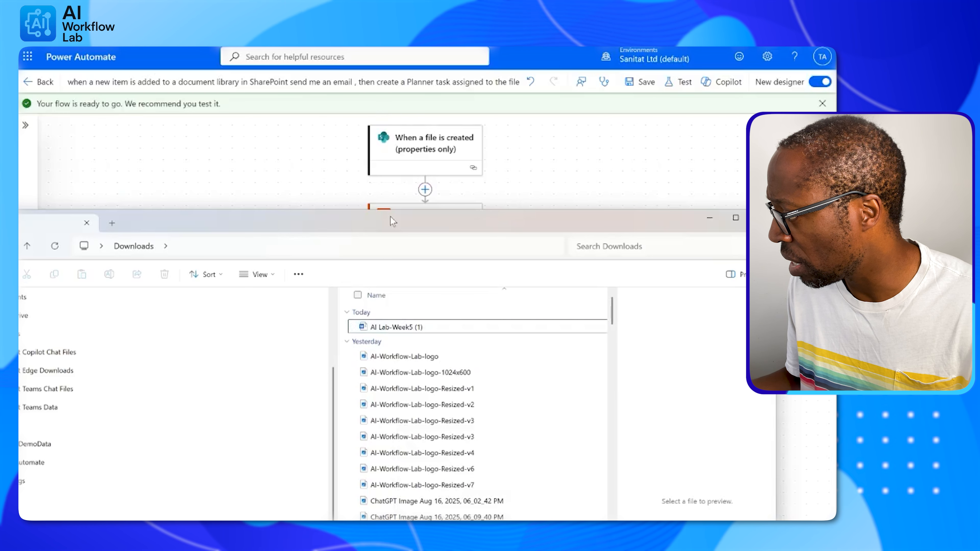
{"action": "left_click_drag", "start_coordinate": [391, 217], "coordinate": [503, 163]}
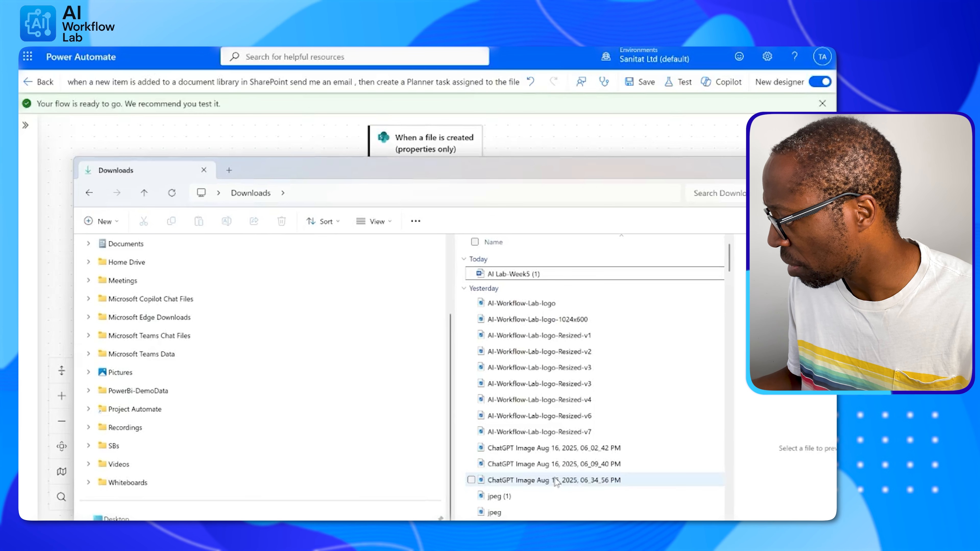
Look through the Downloads folder for a file suitable for testing the flow.
{"action": "scroll", "coordinate": [552, 463], "scroll_direction": "down", "scroll_amount": 4}
{"action": "scroll", "coordinate": [546, 444], "scroll_direction": "down", "scroll_amount": 1}
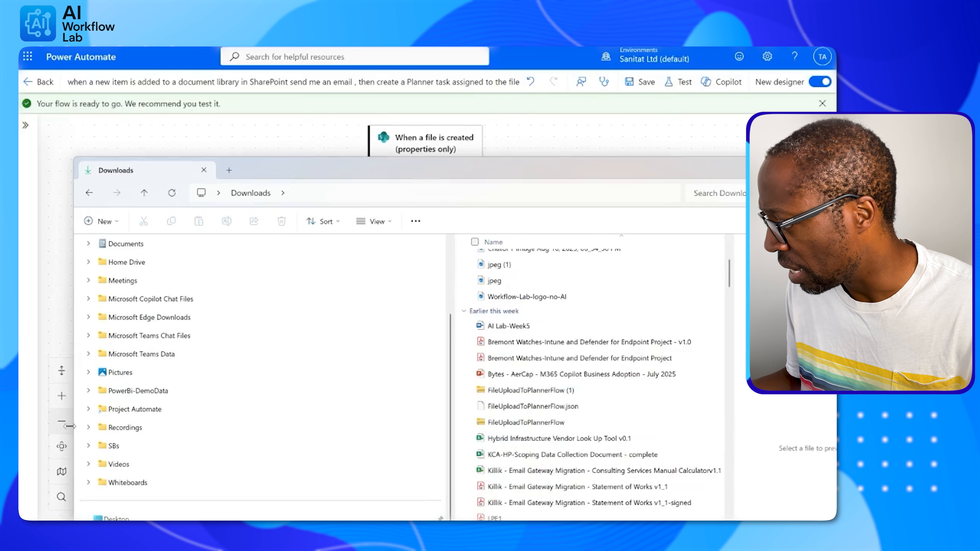
{"action": "scroll", "coordinate": [130, 462], "scroll_direction": "down", "scroll_amount": 3}
{"action": "left_click", "coordinate": [127, 410]}
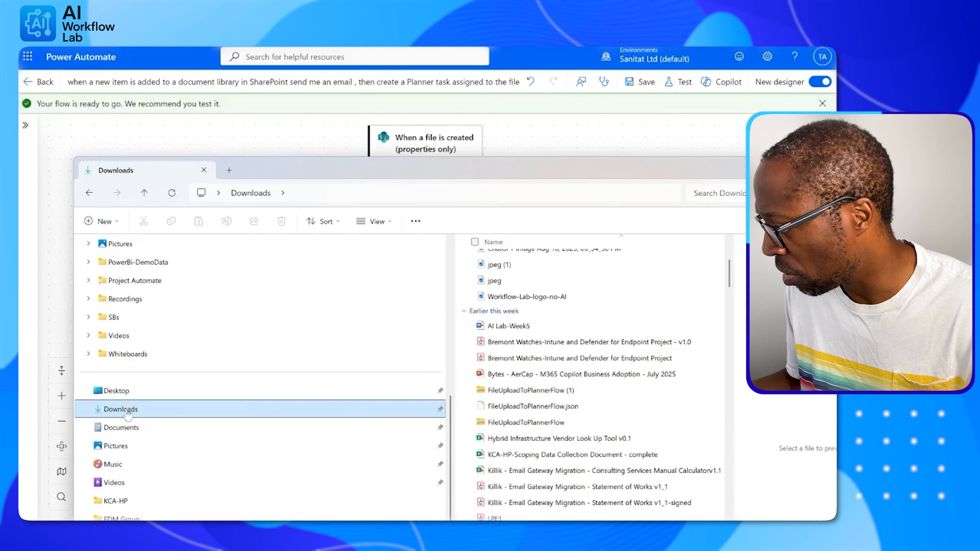
{"action": "scroll", "coordinate": [618, 439], "scroll_direction": "down", "scroll_amount": 2}
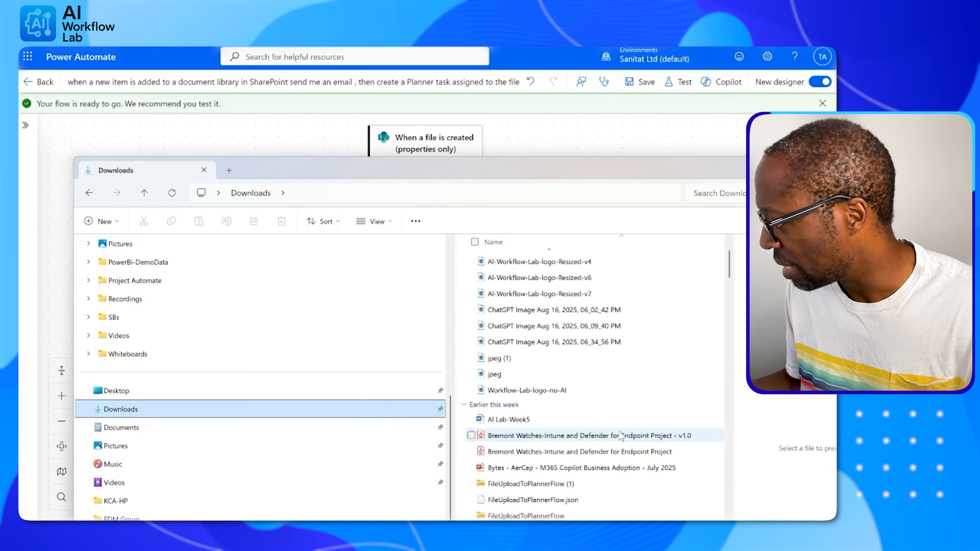
{"action": "scroll", "coordinate": [621, 436], "scroll_direction": "down", "scroll_amount": 10}
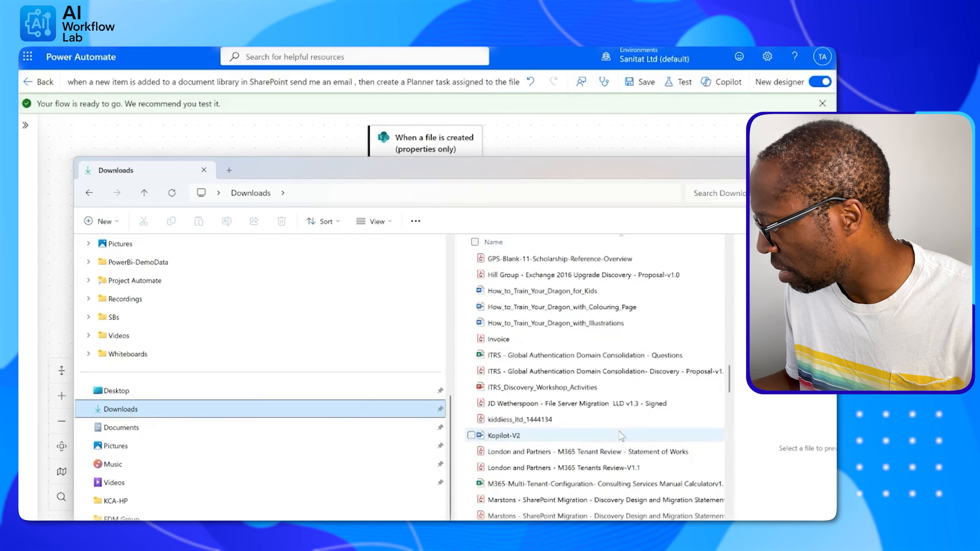
{"action": "scroll", "coordinate": [620, 435], "scroll_direction": "up", "scroll_amount": 7}
{"action": "scroll", "coordinate": [664, 303], "scroll_direction": "down", "scroll_amount": 4}
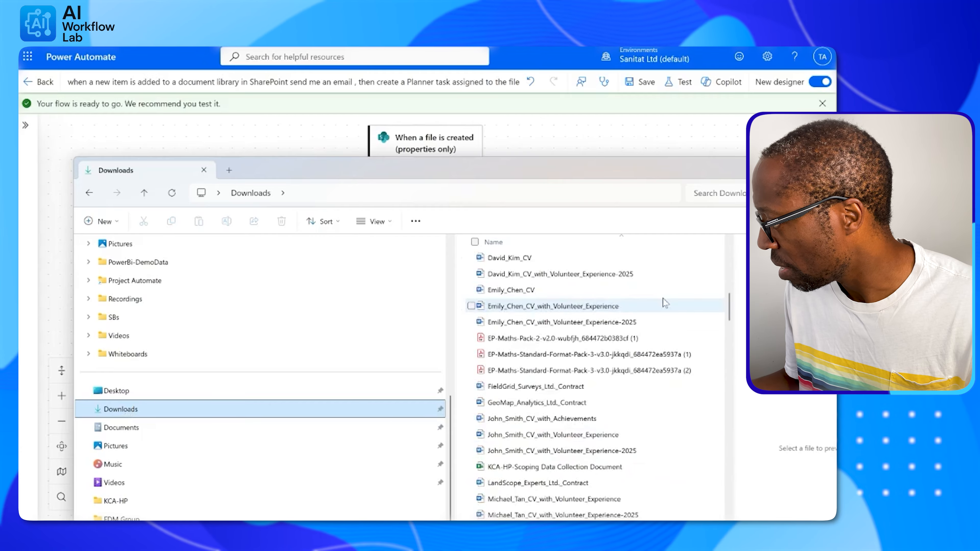
{"action": "scroll", "coordinate": [567, 402], "scroll_direction": "up", "scroll_amount": 10}
{"action": "scroll", "coordinate": [567, 440], "scroll_direction": "down", "scroll_amount": 5}
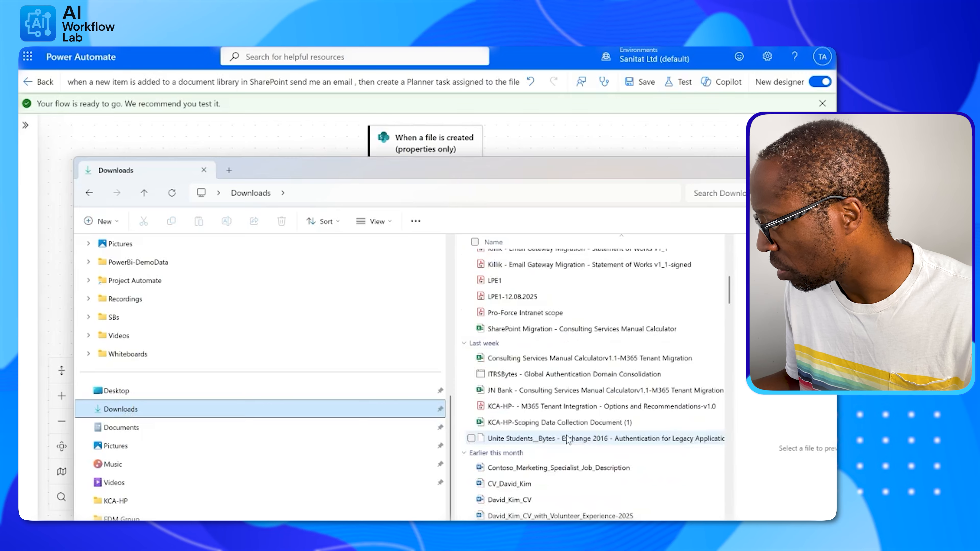
Switch to the Operations SharePoint site in the browser and open the Onboarding folder of its Documents library.
{"action": "left_click_drag", "start_coordinate": [432, 173], "coordinate": [834, 289]}
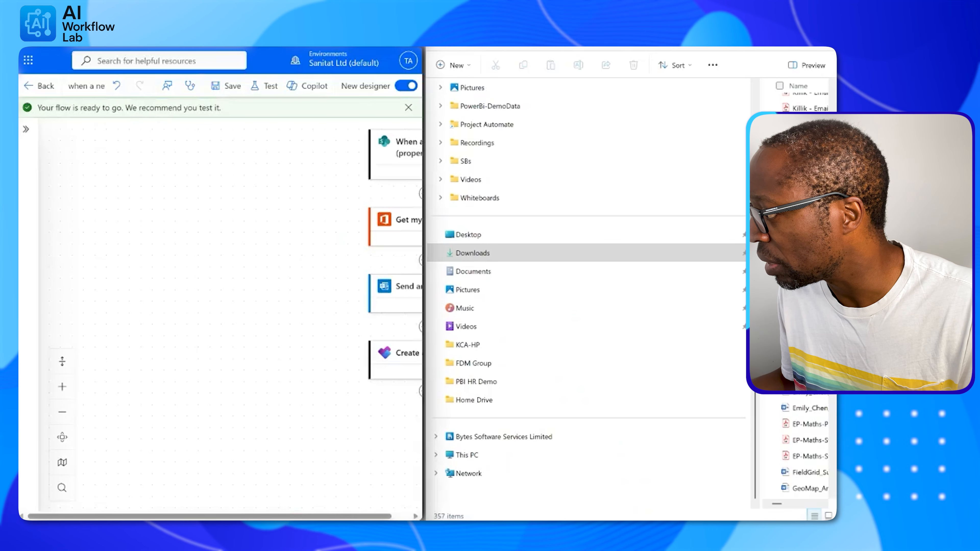
{"action": "key", "text": "ctrl+Tab"}
{"action": "scroll", "coordinate": [234, 359], "scroll_direction": "down", "scroll_amount": 3}
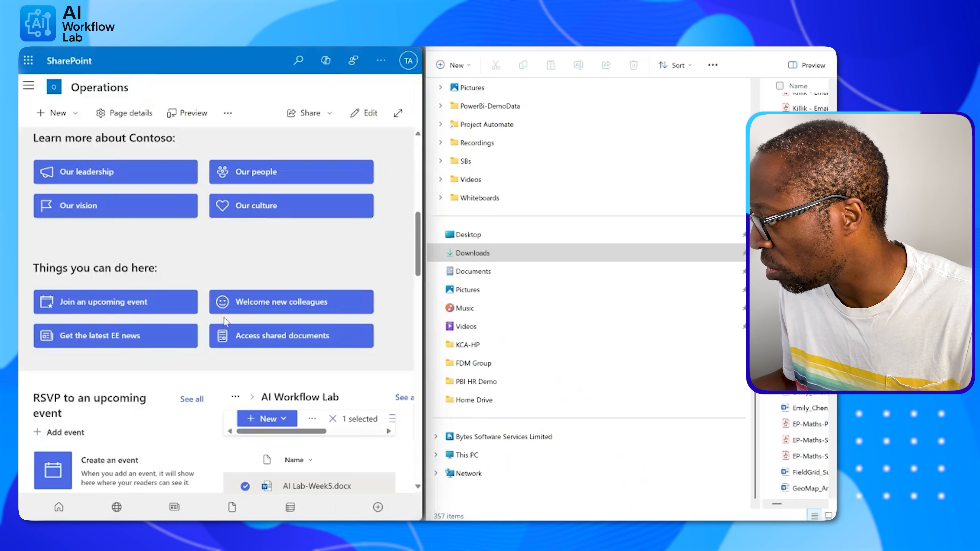
{"action": "scroll", "coordinate": [234, 358], "scroll_direction": "down", "scroll_amount": 4}
{"action": "scroll", "coordinate": [234, 359], "scroll_direction": "up", "scroll_amount": 5}
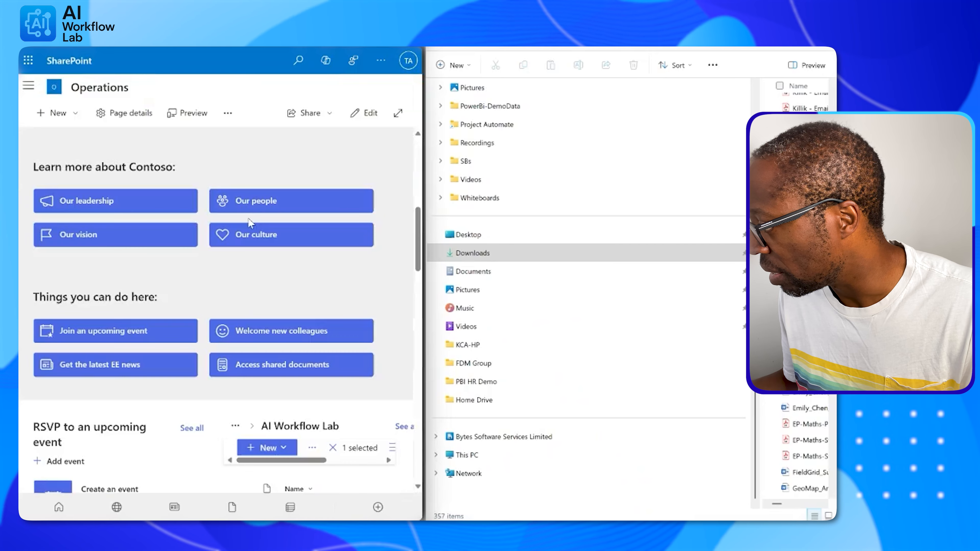
{"action": "double_click", "coordinate": [218, 48]}
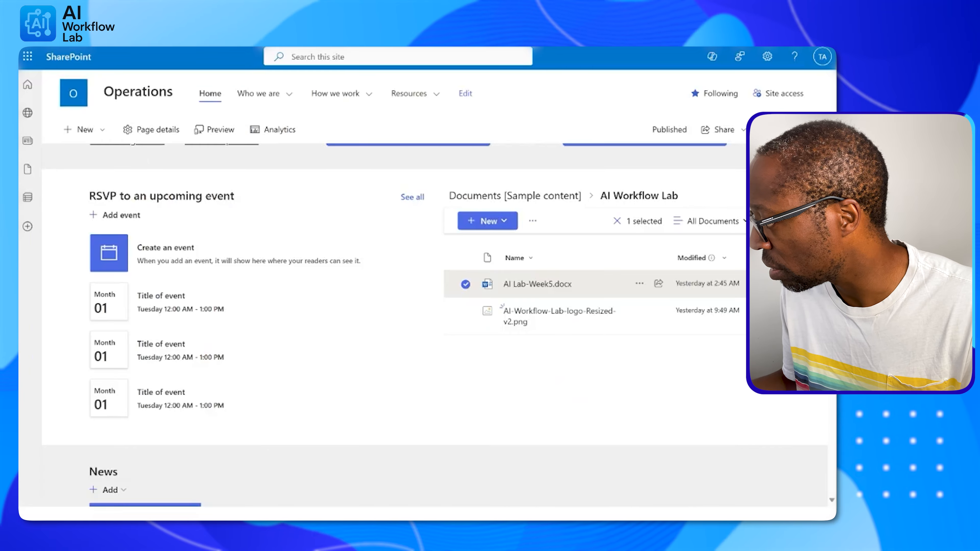
{"action": "left_click", "coordinate": [410, 93]}
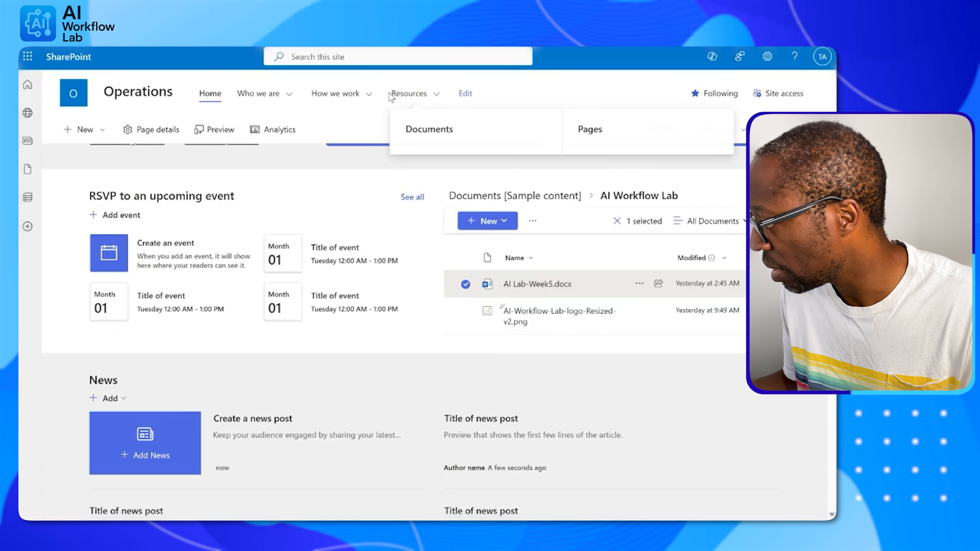
{"action": "left_click", "coordinate": [429, 130]}
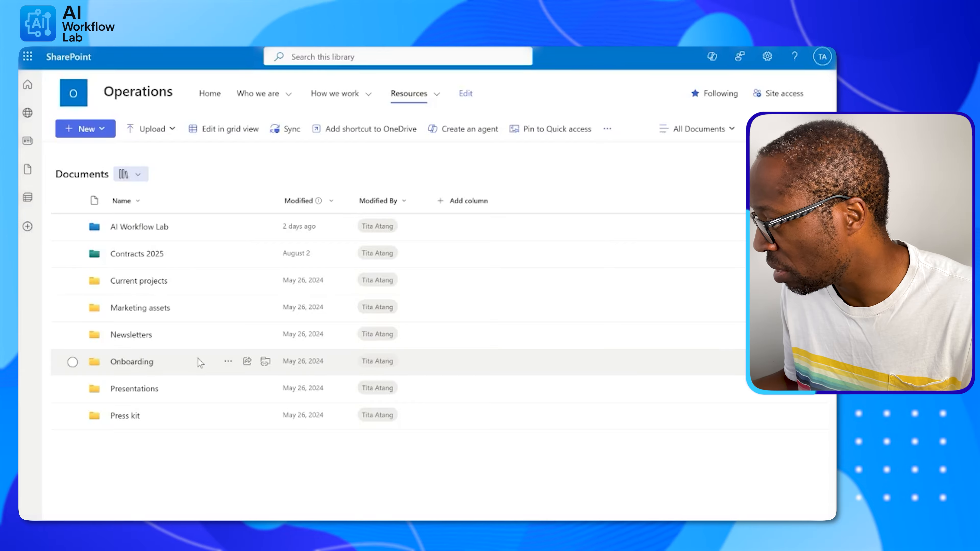
{"action": "left_click", "coordinate": [131, 362]}
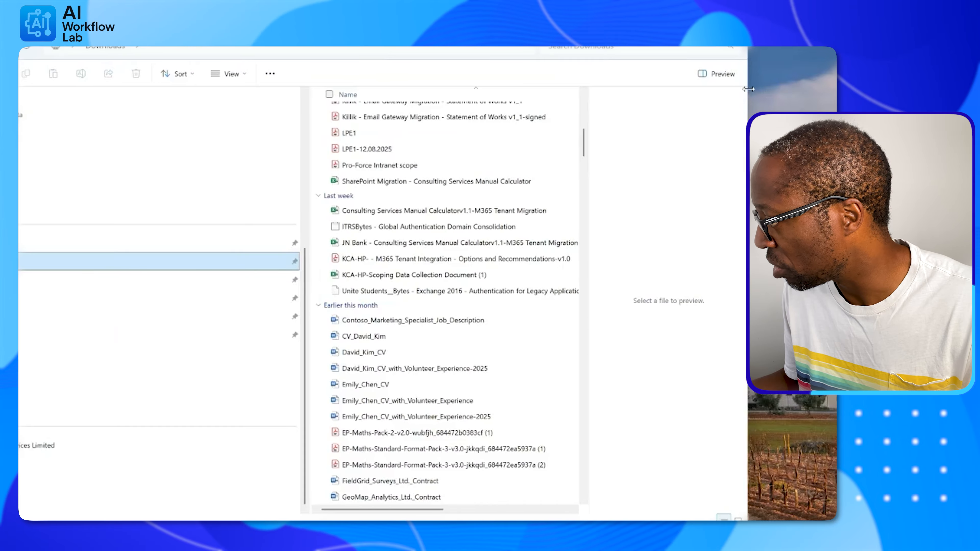
Move the Downloads window beside the SharePoint library and upload a candidate's CV to the Onboarding folder, replacing the existing file.
{"action": "mouse_move", "coordinate": [747, 100]}
{"action": "left_mouse_down"}
{"action": "mouse_move", "coordinate": [629, 100]}
{"action": "mouse_move", "coordinate": [748, 99]}
{"action": "left_mouse_up"}
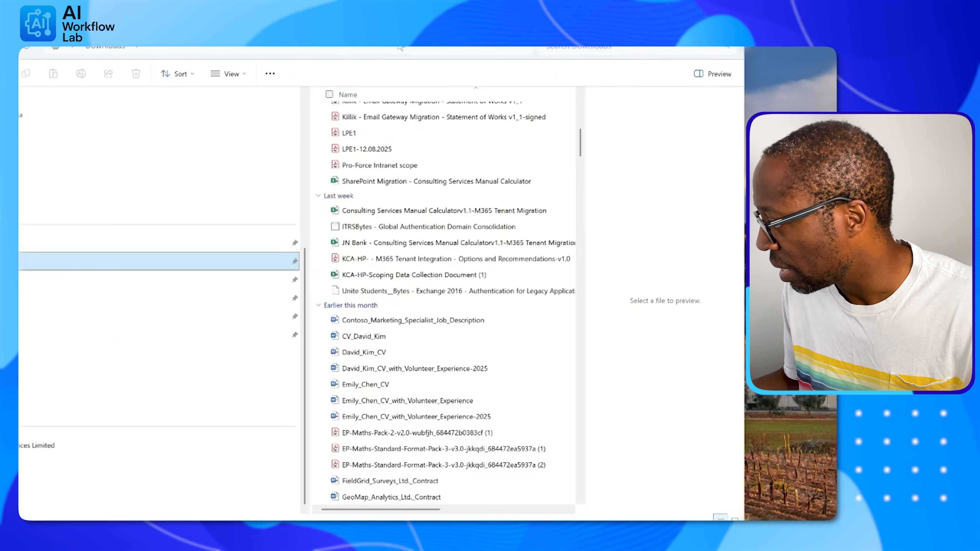
{"action": "left_click_drag", "start_coordinate": [579, 48], "coordinate": [637, 48]}
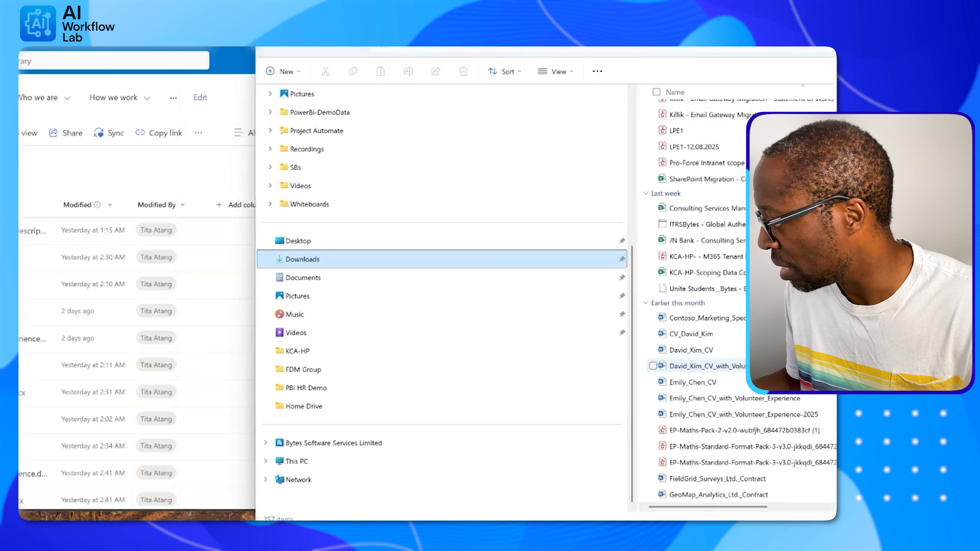
{"action": "left_click", "coordinate": [697, 349]}
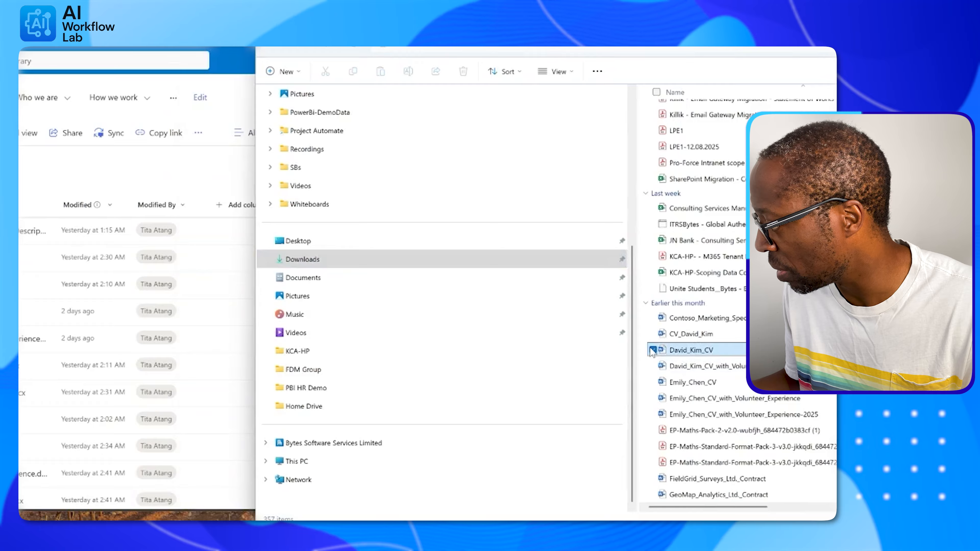
{"action": "left_click_drag", "start_coordinate": [705, 357], "coordinate": [122, 345]}
{"action": "key", "text": "super+Up"}
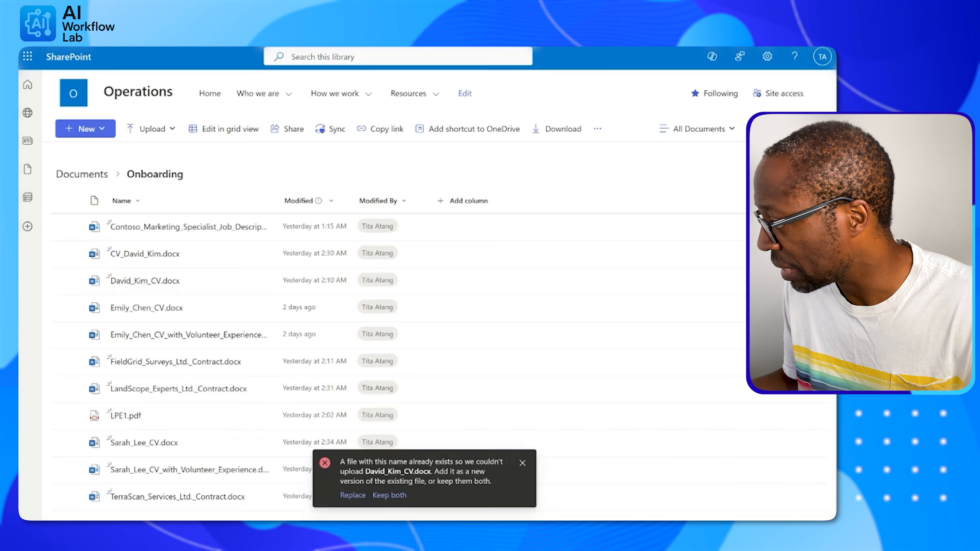
{"action": "left_click", "coordinate": [360, 498]}
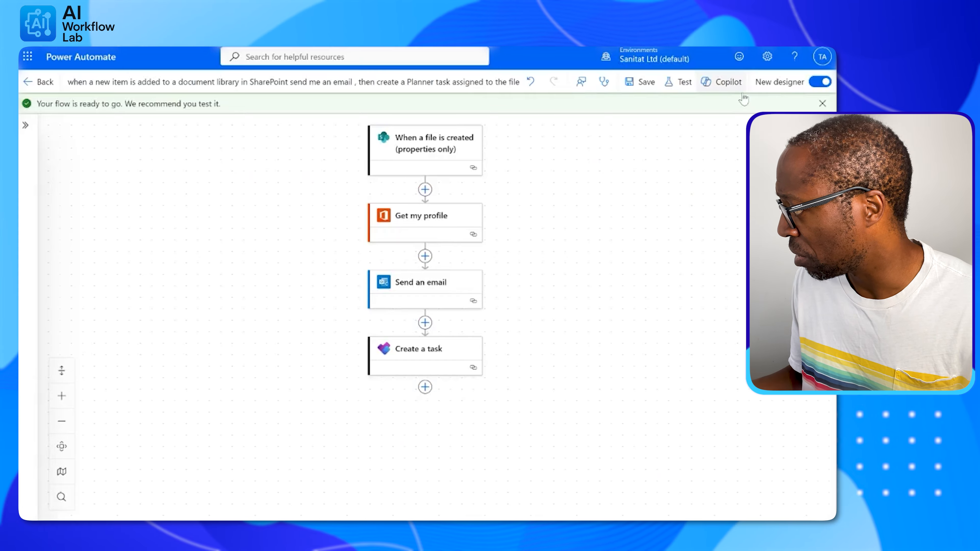
Switch to the flow in Power Automate and start a manual test.
{"action": "left_click", "coordinate": [685, 83]}
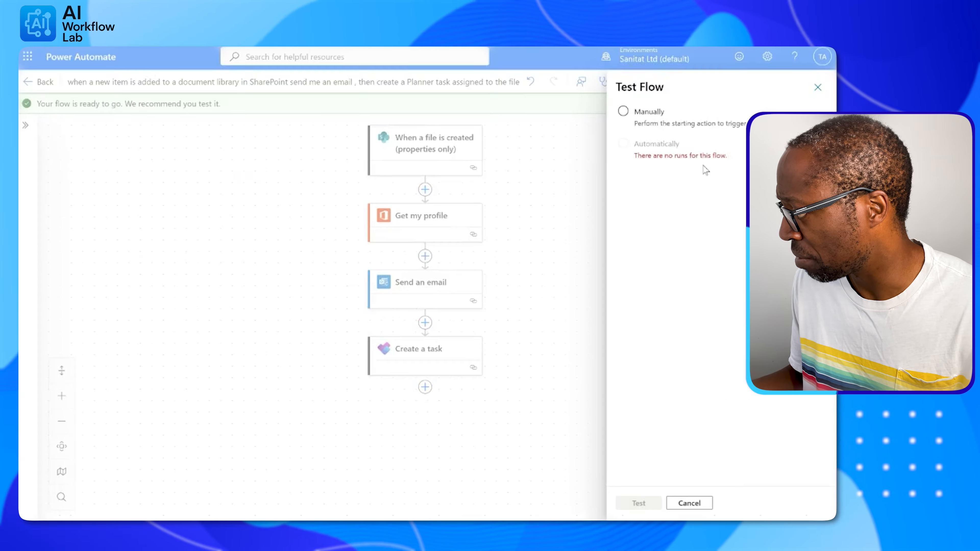
{"action": "left_click", "coordinate": [623, 111]}
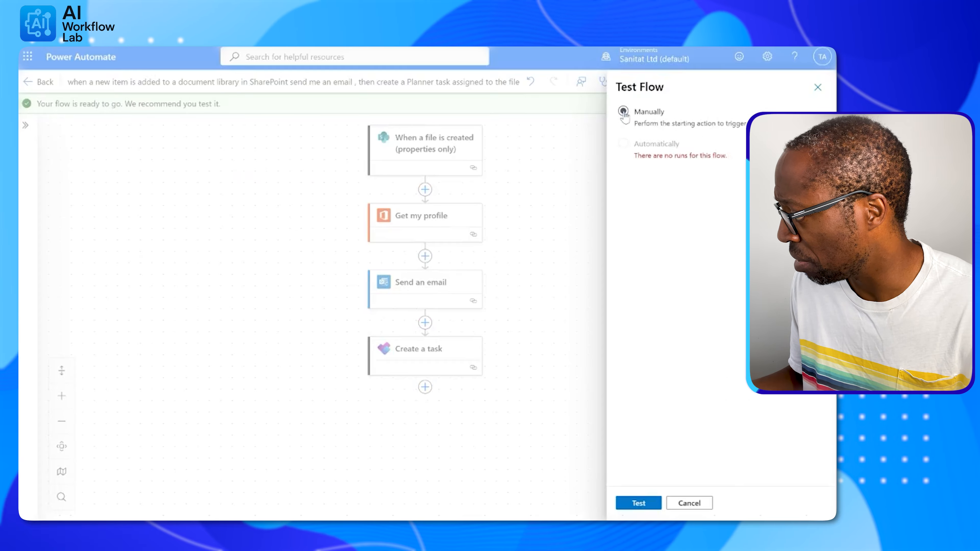
{"action": "left_click", "coordinate": [638, 504]}
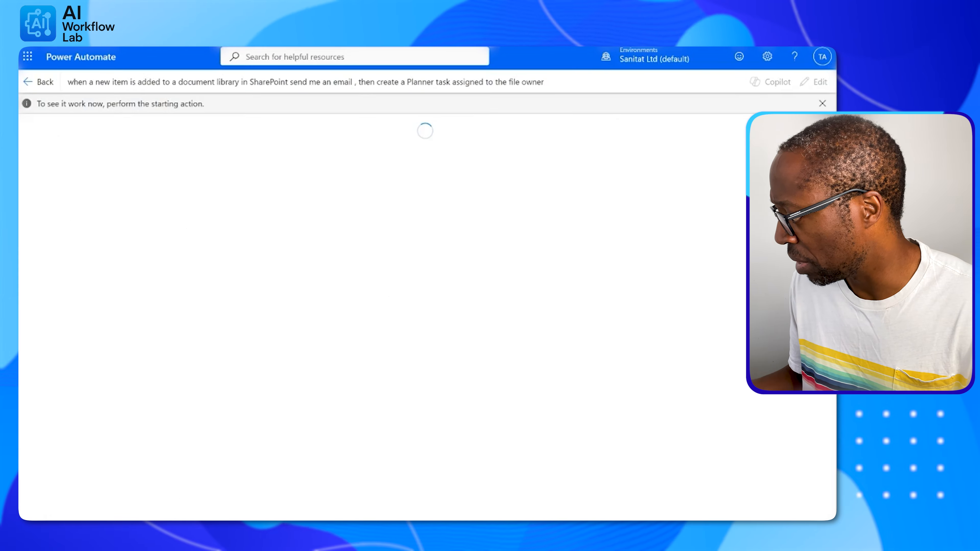
Upload a candidate's CV with volunteer experience that is not yet in the Onboarding folder from Downloads to trigger the flow.
{"action": "mouse_move", "coordinate": [452, 528]}
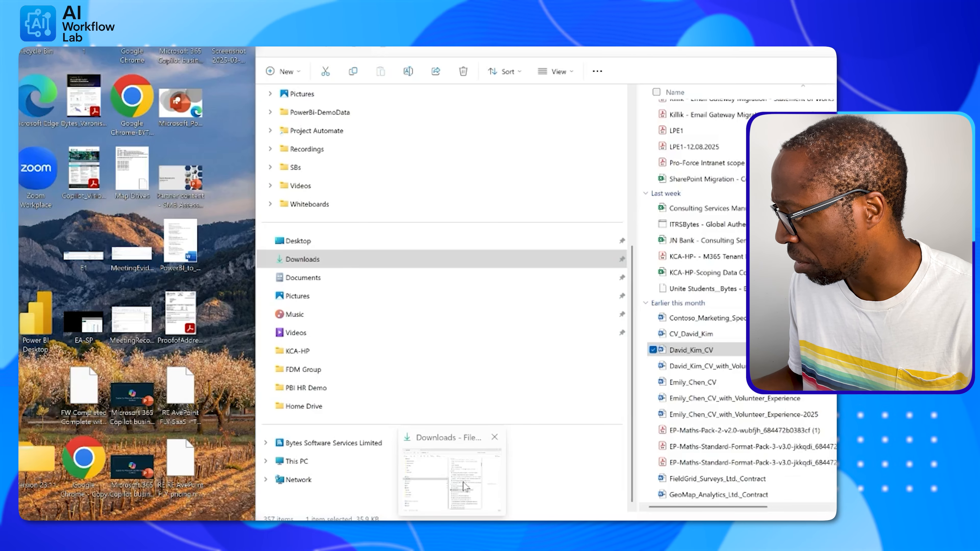
{"action": "left_click", "coordinate": [464, 488]}
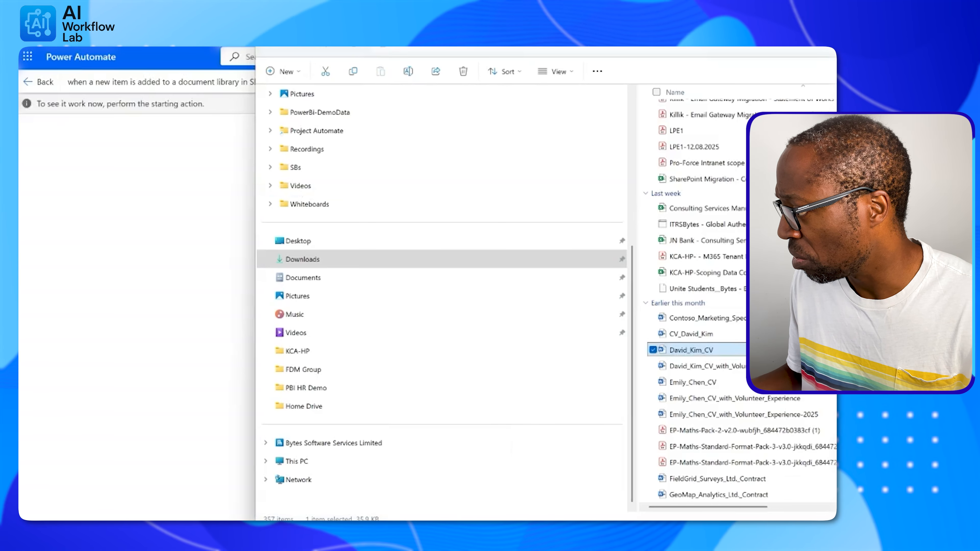
{"action": "left_click_drag", "start_coordinate": [457, 28], "coordinate": [564, 49]}
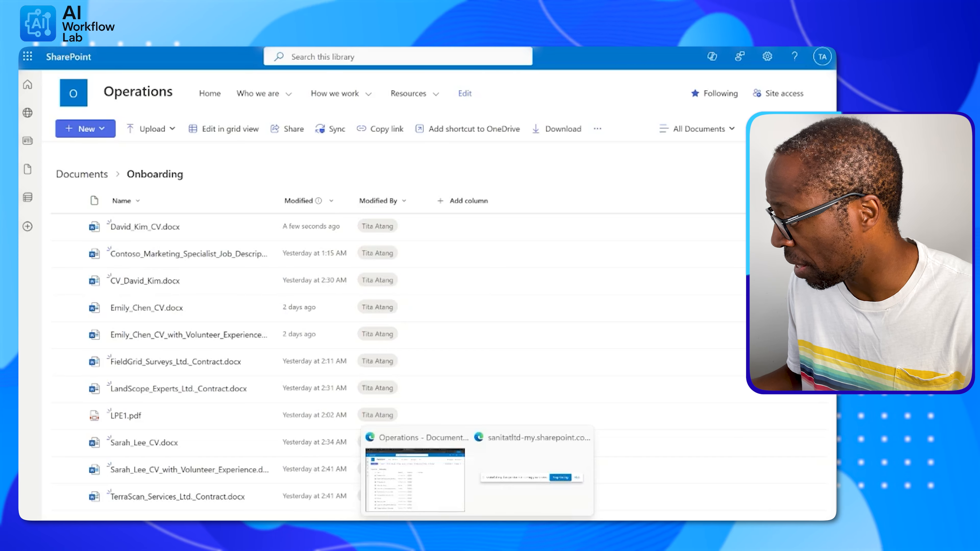
{"action": "left_click", "coordinate": [453, 534]}
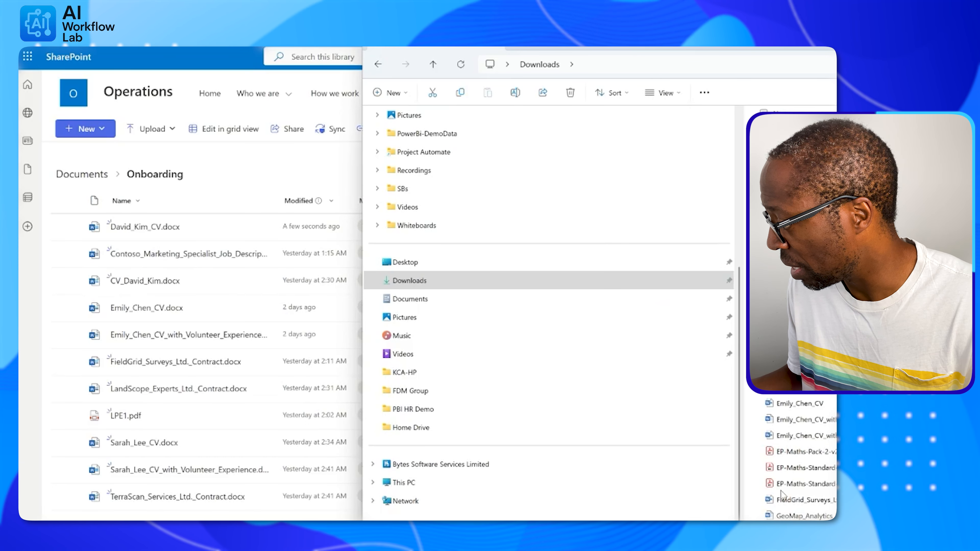
{"action": "left_click", "coordinate": [797, 517]}
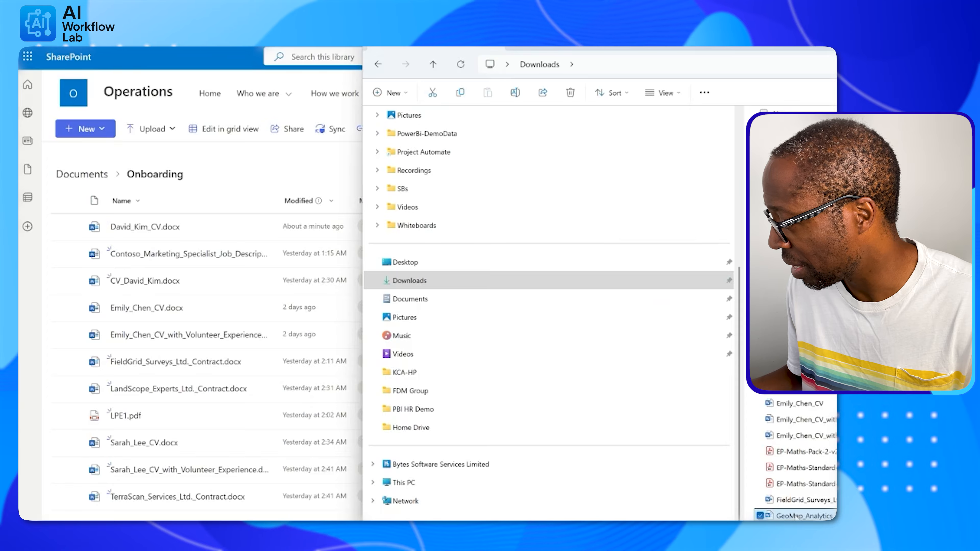
{"action": "scroll", "coordinate": [797, 517], "scroll_direction": "down", "scroll_amount": 5}
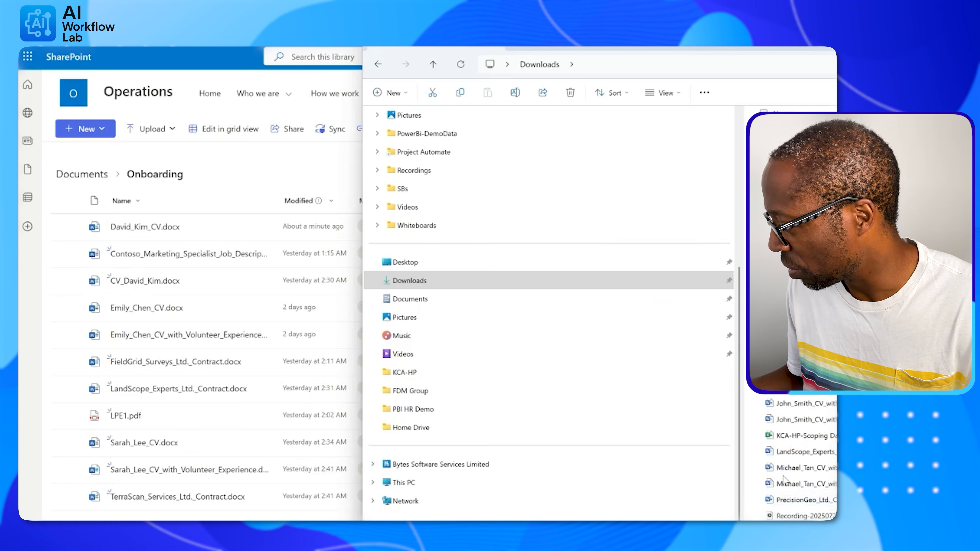
{"action": "left_click_drag", "start_coordinate": [784, 468], "coordinate": [225, 421]}
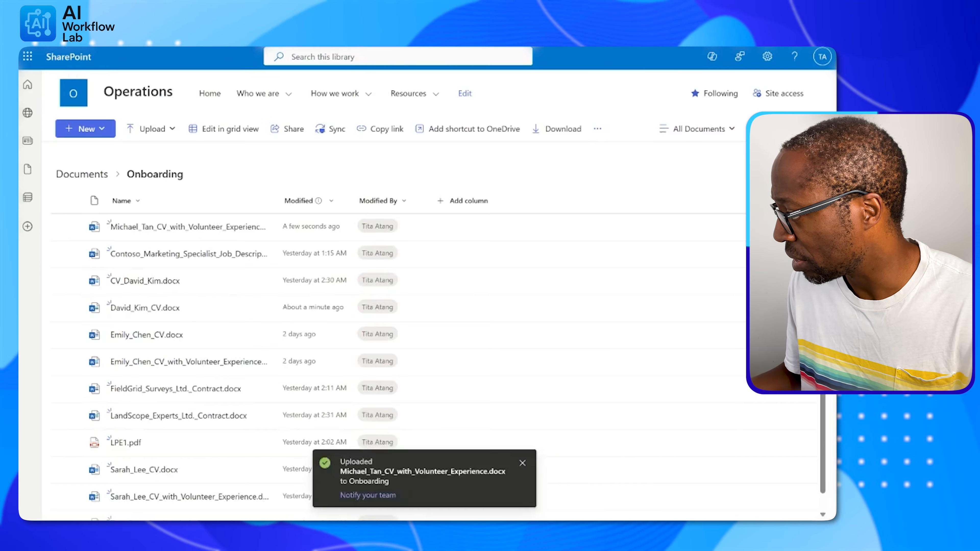
Check the flow run, open the new-file notification email in Outlook, and refresh the Operations-Onboarding-Planner board to look for the task.
{"action": "left_click", "coordinate": [448, 10]}
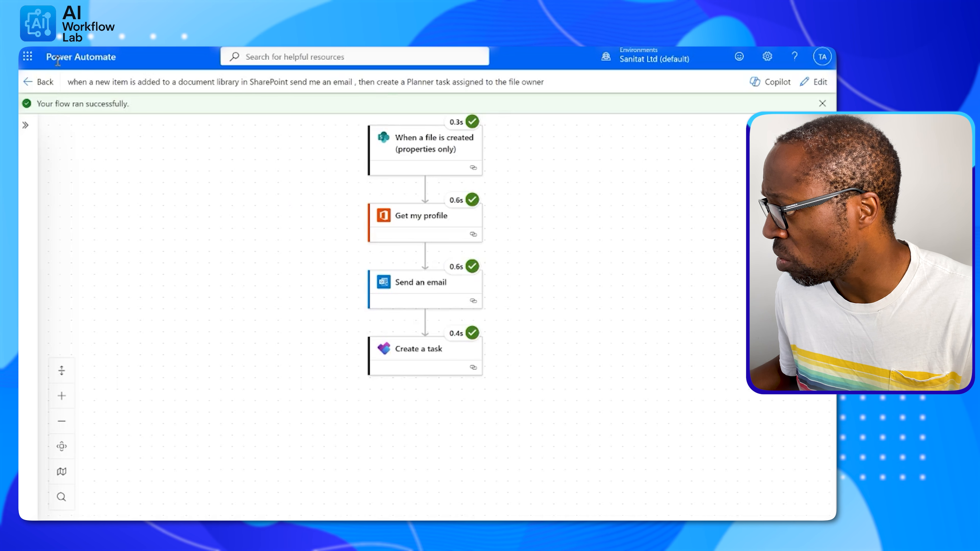
{"action": "left_click", "coordinate": [27, 56]}
{"action": "left_click", "coordinate": [107, 123]}
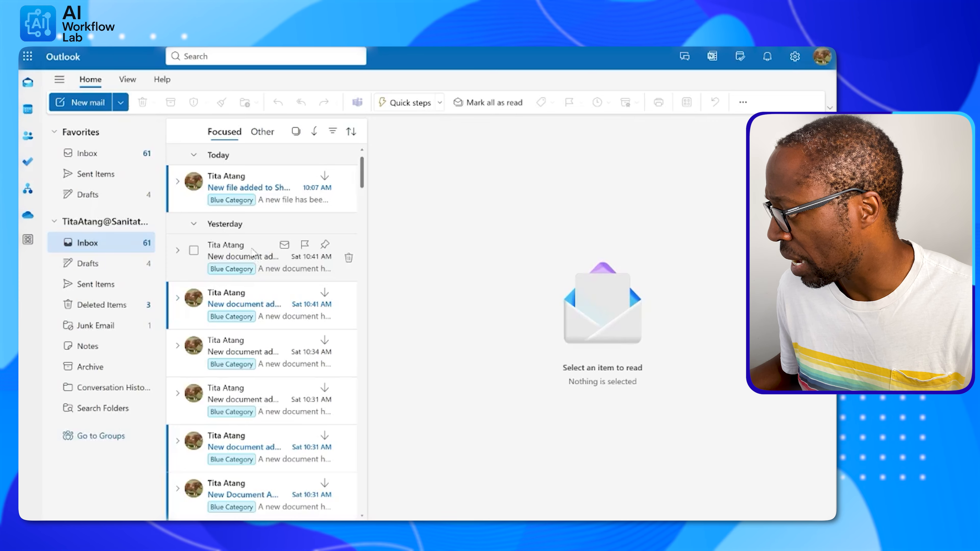
{"action": "left_click", "coordinate": [262, 195]}
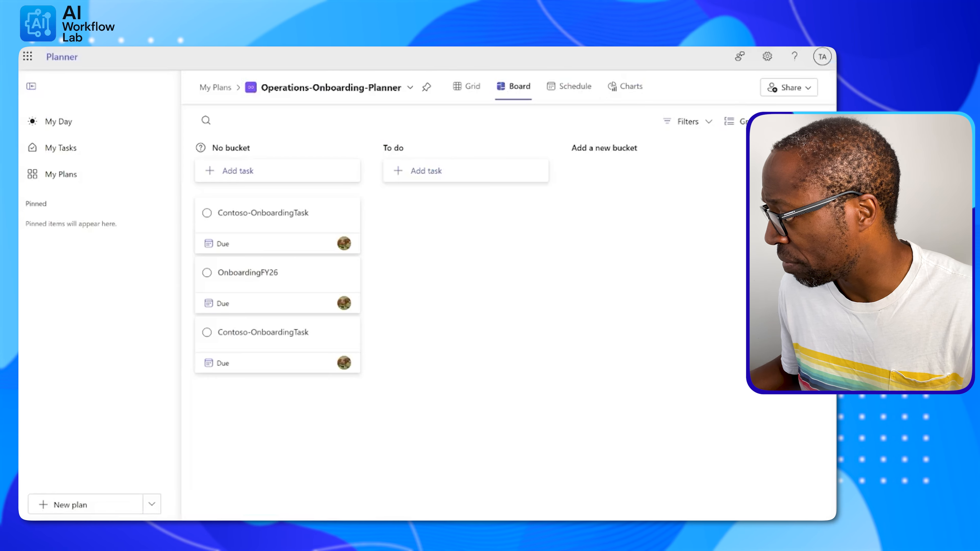
{"action": "key", "text": "F5"}
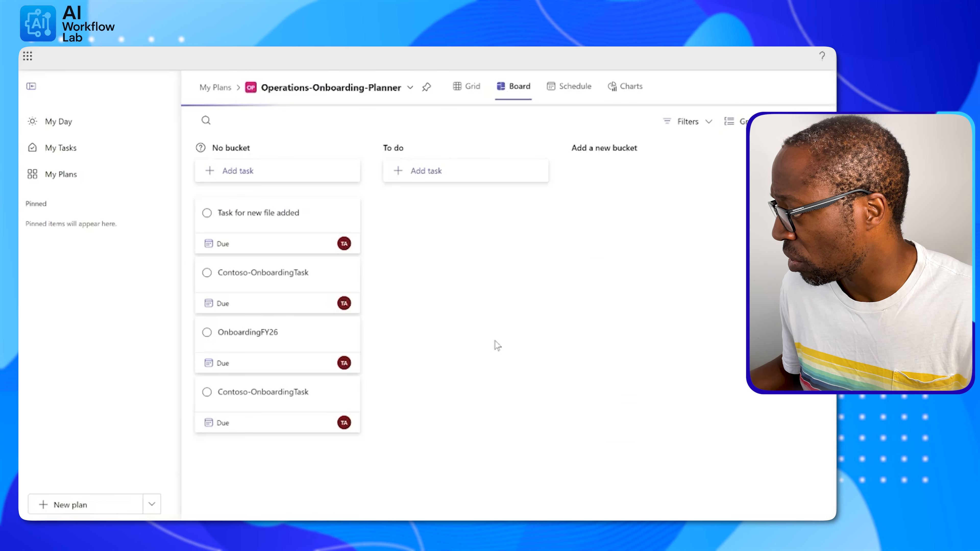